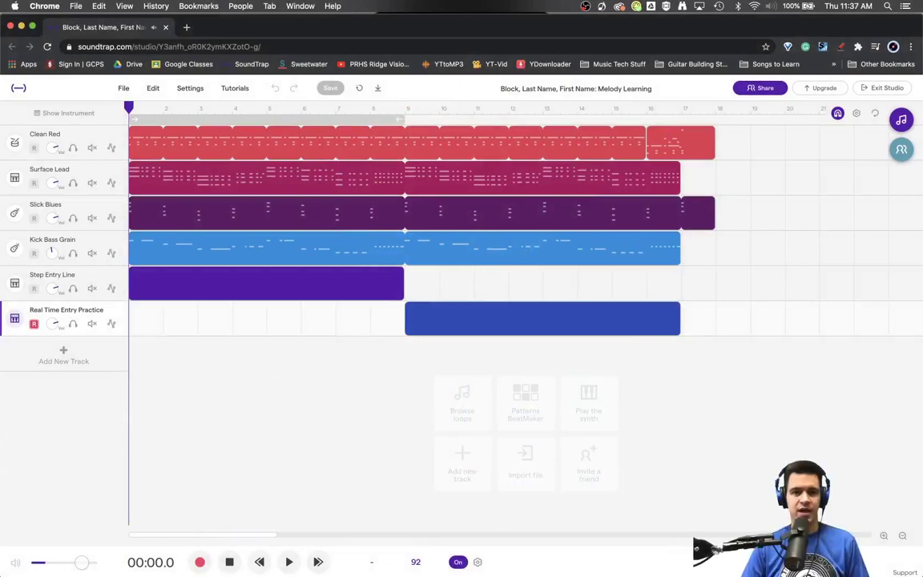
# Move the loop region so it spans bars 9–17.
pyautogui.moveTo(230, 142)
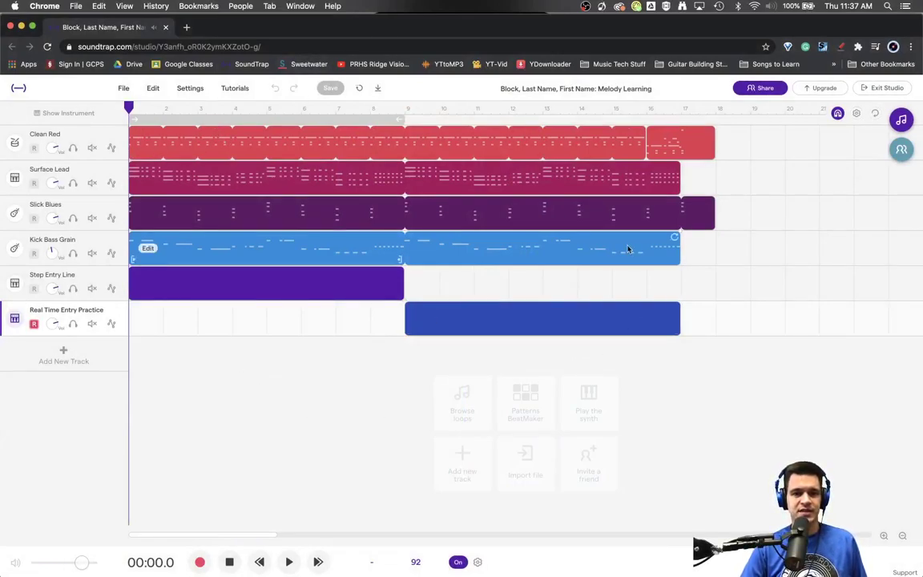
pyautogui.moveTo(363, 121); pyautogui.dragTo(637, 132)
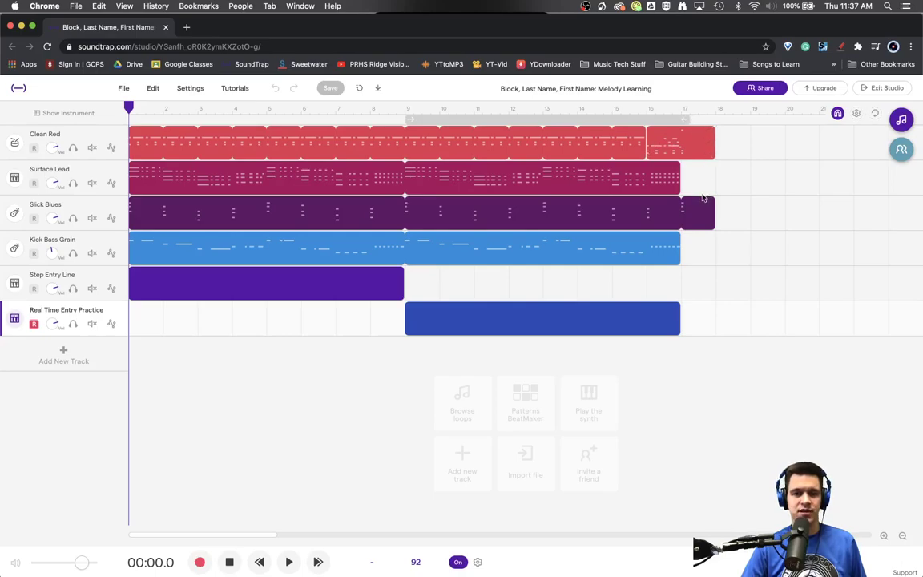
# Set the playhead to bar 9, turn on looping for bars 9–17 and start playback.
pyautogui.click(405, 109)
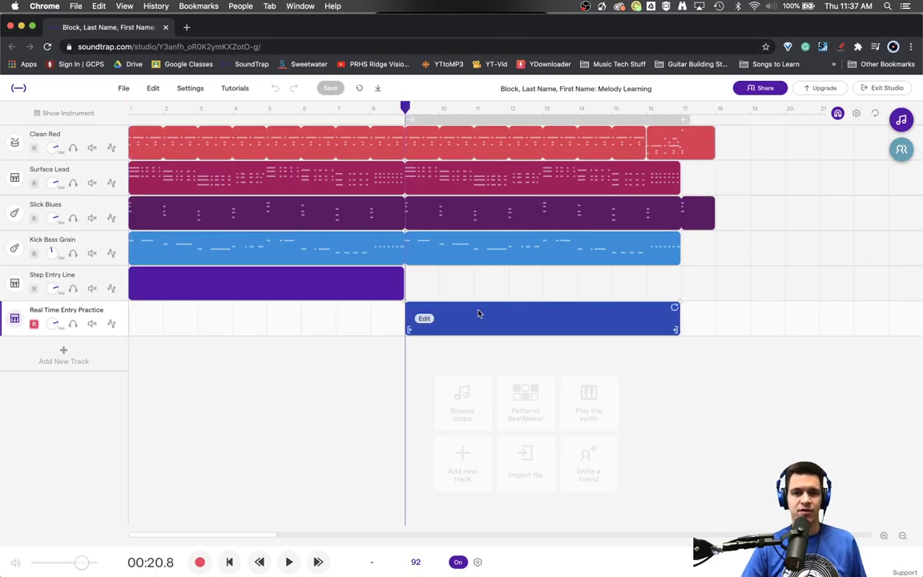
pyautogui.click(494, 120)
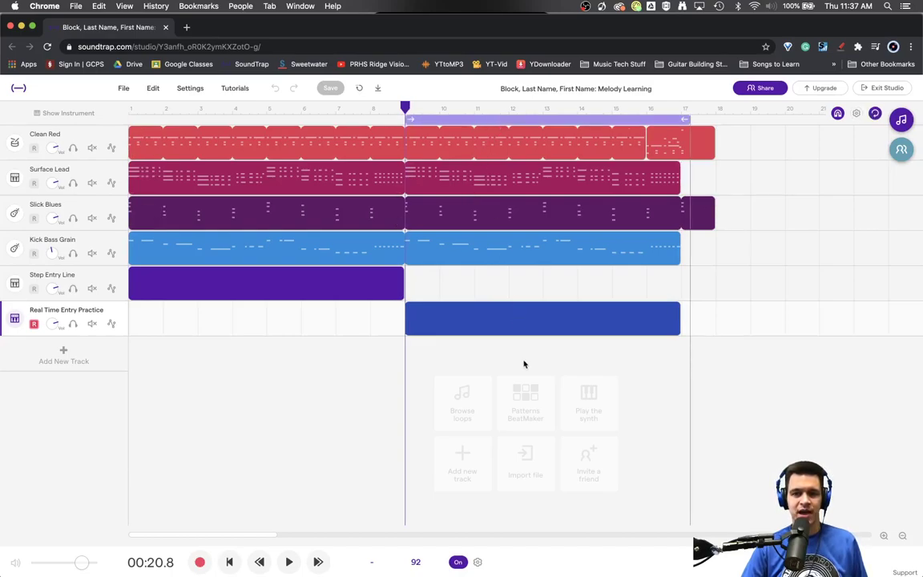
pyautogui.click(290, 562)
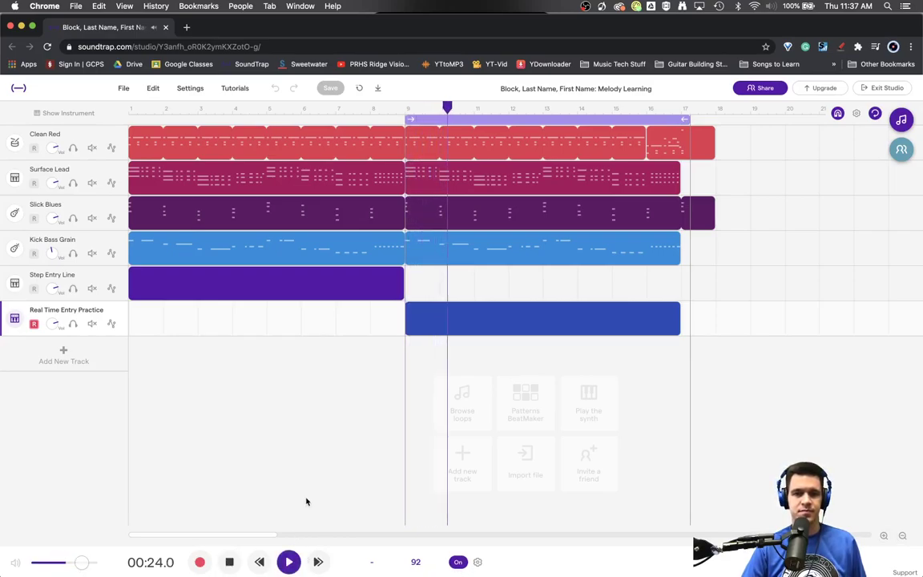
# Lower the Master volume slightly, then stop playback.
pyautogui.moveTo(73, 565); pyautogui.dragTo(51, 568)
pyautogui.click(67, 566)
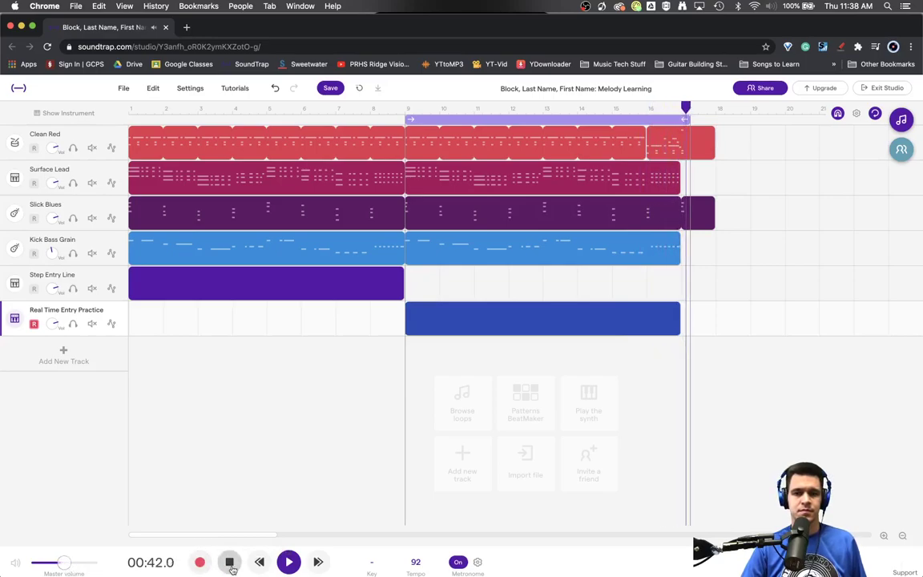
pyautogui.click(230, 563)
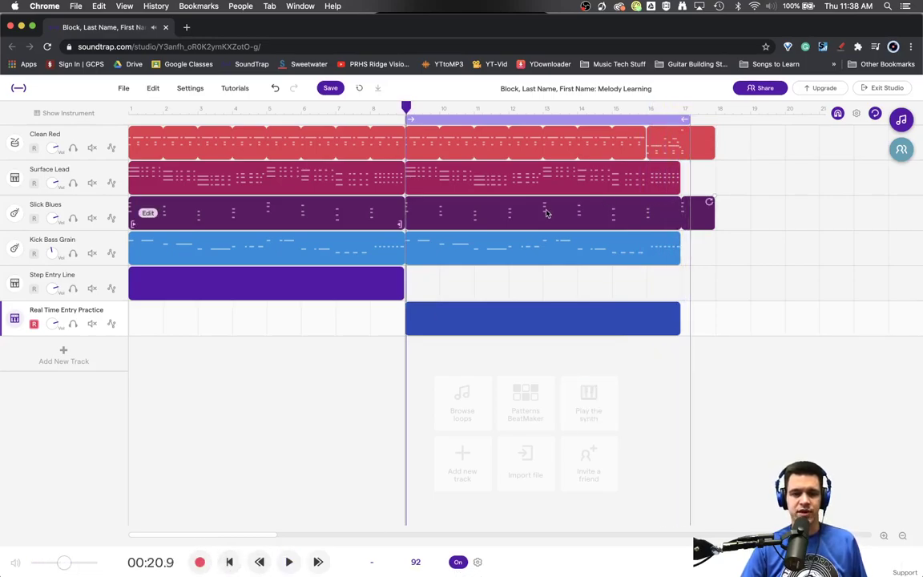
# Return the playhead to bar 9 and show the Leads (Legacy) on-screen keyboard for Real Time Entry Practice.
pyautogui.moveTo(407, 110)
pyautogui.mouseDown()
pyautogui.moveTo(397, 110)
pyautogui.moveTo(409, 111)
pyautogui.mouseUp()
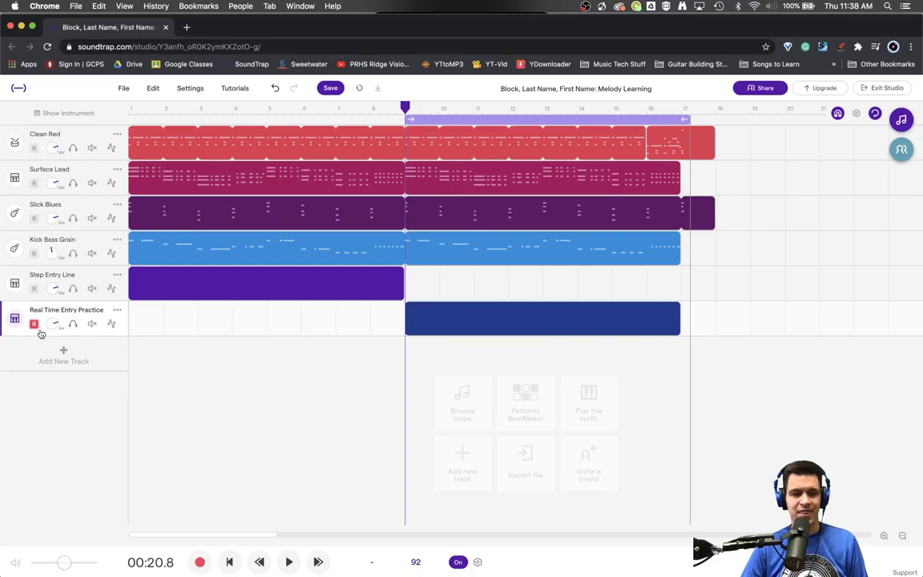
pyautogui.click(16, 319)
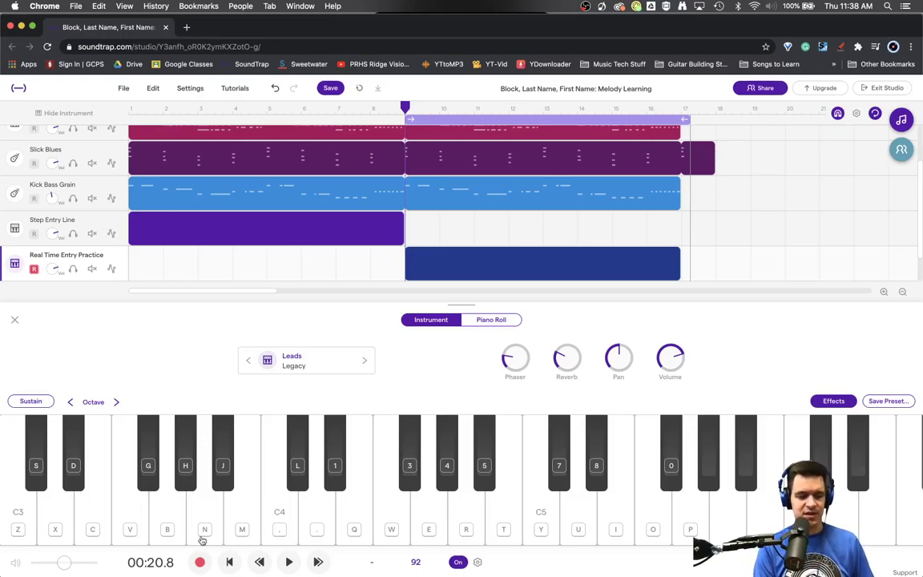
pyautogui.press('z')
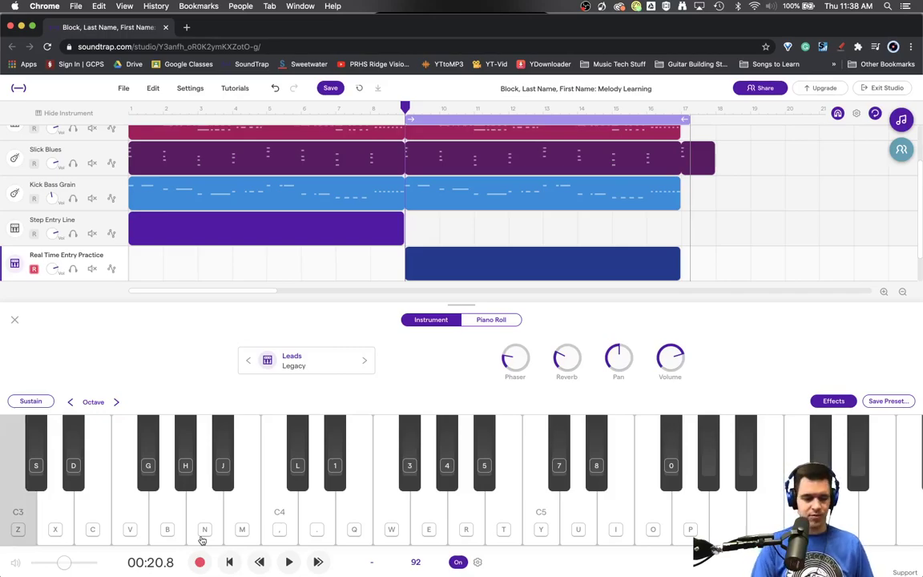
pyautogui.press('x')
pyautogui.press('c')
pyautogui.press('v')
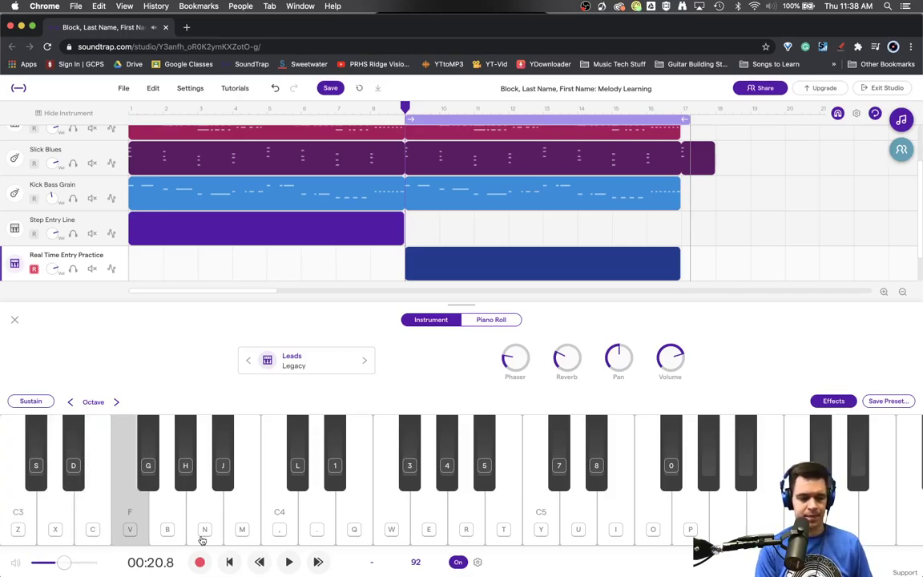
pyautogui.press('b')
pyautogui.press('n')
pyautogui.press('m')
pyautogui.press('n')
pyautogui.press('b')
pyautogui.press('n')
pyautogui.press('b')
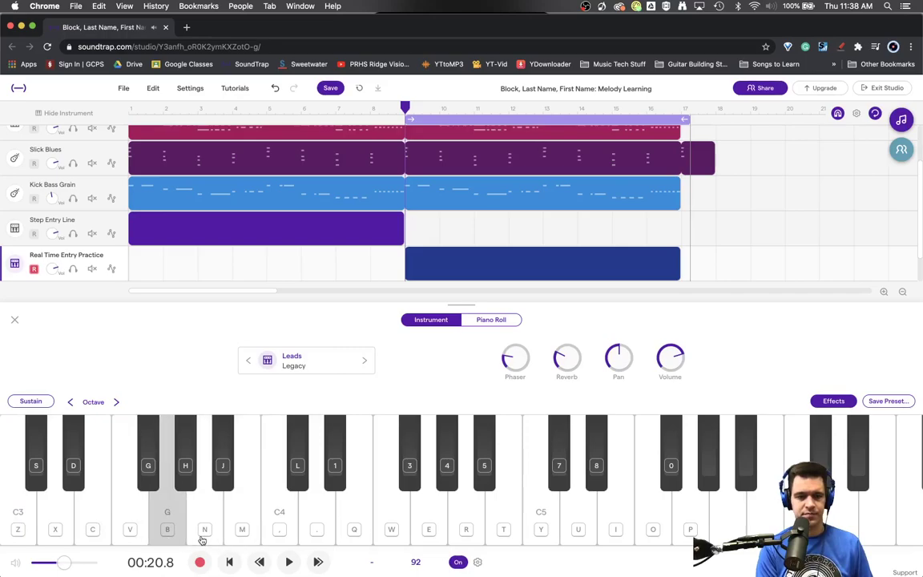
pyautogui.press('v')
pyautogui.press('c')
pyautogui.press('x')
pyautogui.press('c')
pyautogui.press('x')
pyautogui.press('z')
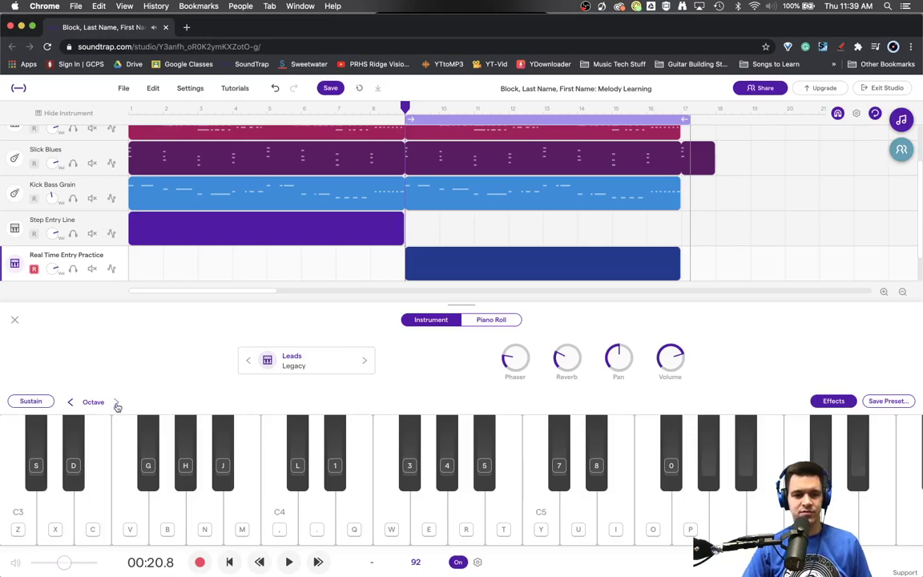
pyautogui.press('z')
pyautogui.press('x')
pyautogui.press('c')
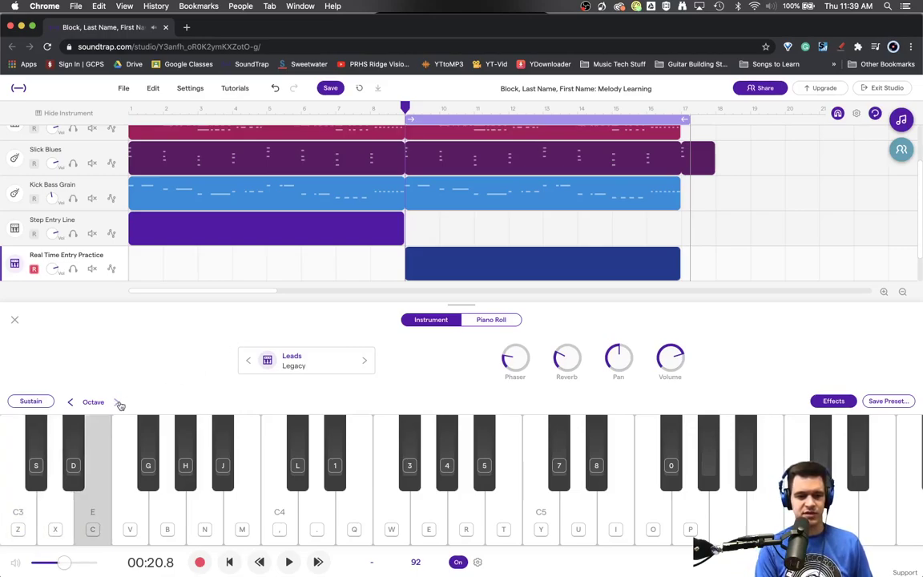
pyautogui.press('v')
pyautogui.press('b')
pyautogui.press('n')
pyautogui.press('m')
pyautogui.press(',')
pyautogui.press('.')
pyautogui.press(',')
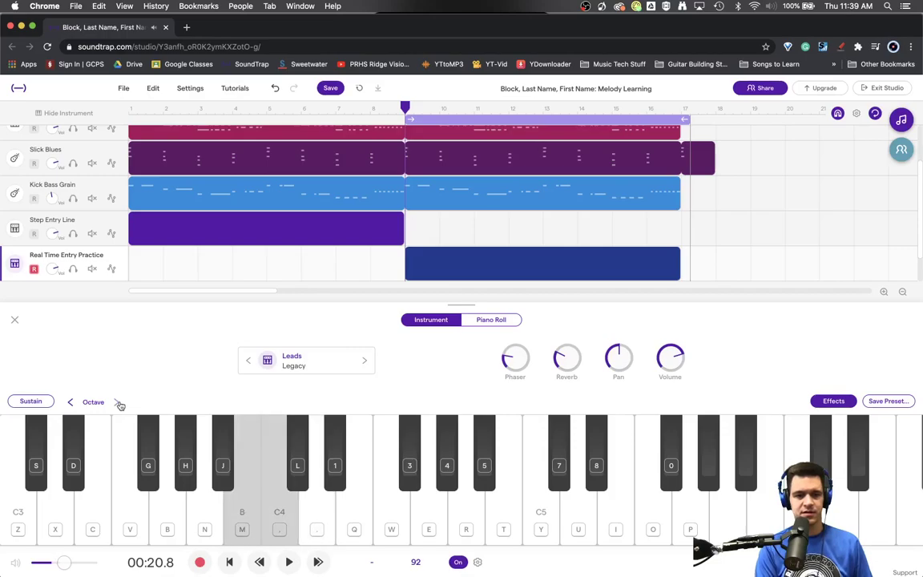
pyautogui.press('m')
pyautogui.press('n')
pyautogui.press('b')
pyautogui.press('v')
pyautogui.press('c')
pyautogui.press('x')
pyautogui.press('z')
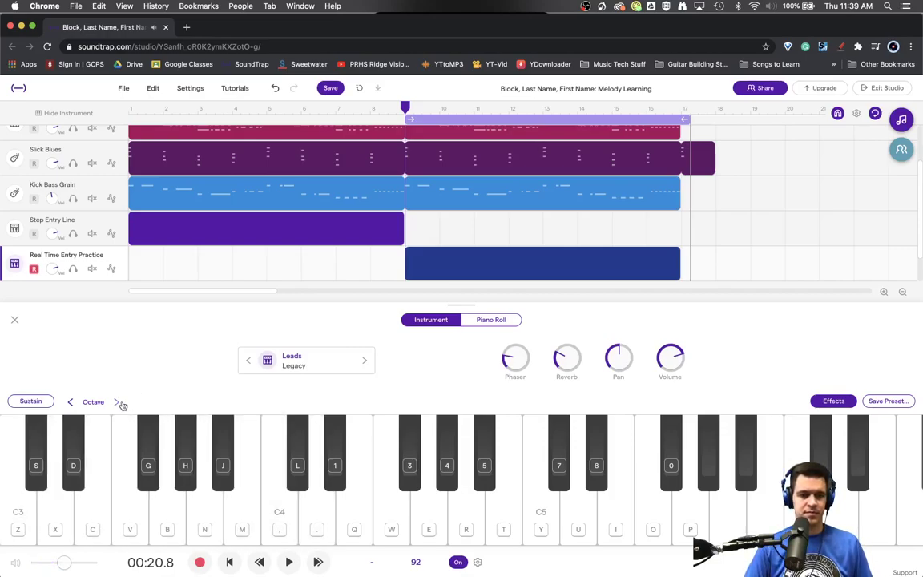
pyautogui.press('z')
pyautogui.press('z')
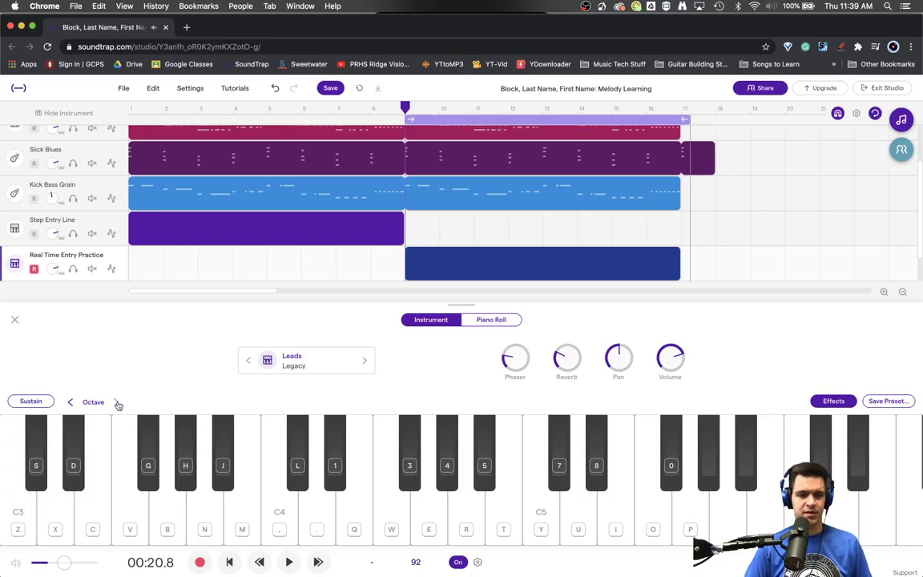
pyautogui.click(70, 402)
pyautogui.press('z')
pyautogui.press('z')
pyautogui.press('z')
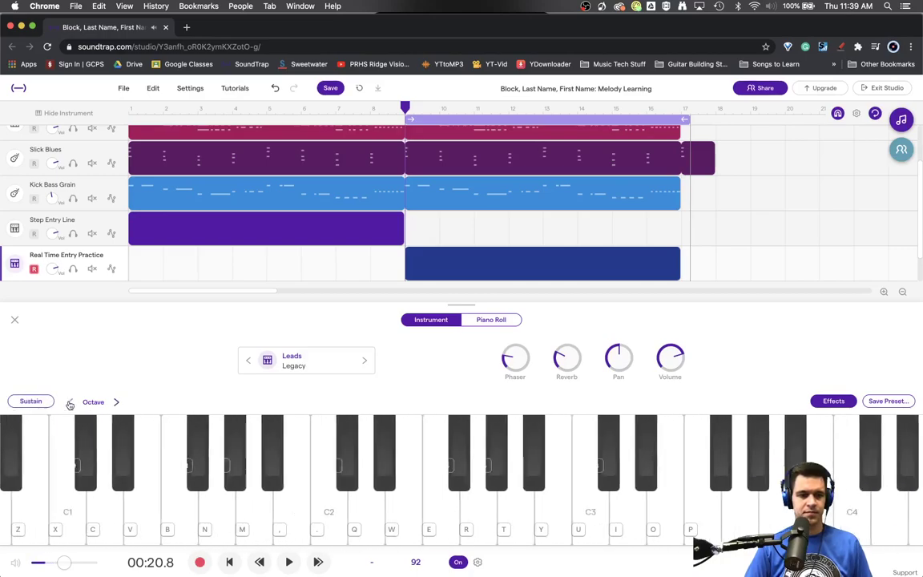
pyautogui.click(70, 402)
pyautogui.press('z')
pyautogui.press('z')
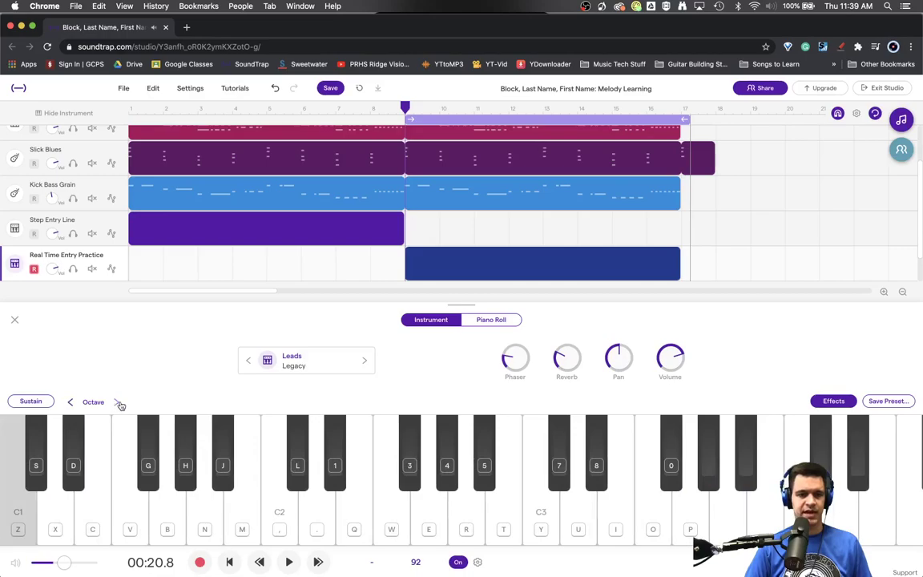
pyautogui.click(116, 402)
pyautogui.click(117, 402)
pyautogui.press('z')
pyautogui.press('z')
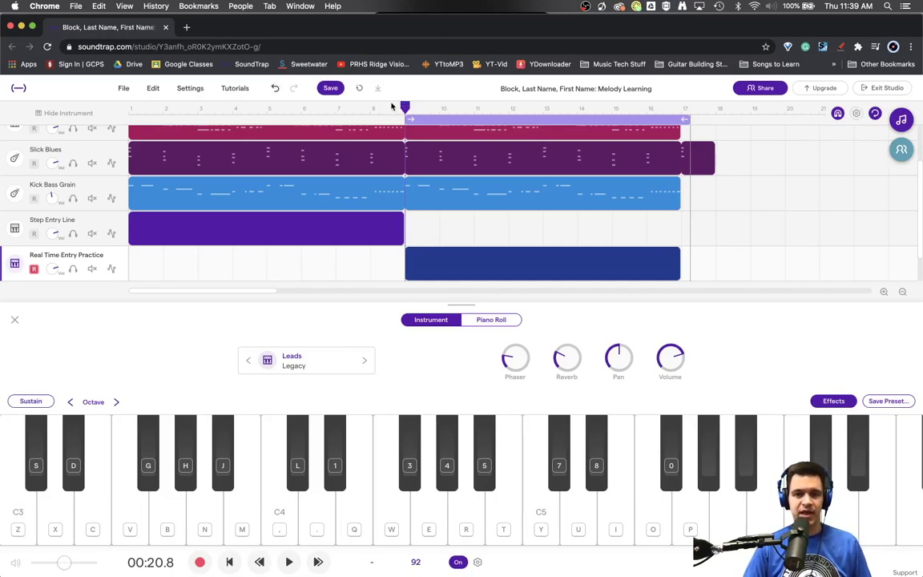
pyautogui.moveTo(406, 108)
pyautogui.mouseDown()
pyautogui.moveTo(386, 109)
pyautogui.moveTo(404, 108)
pyautogui.mouseUp()
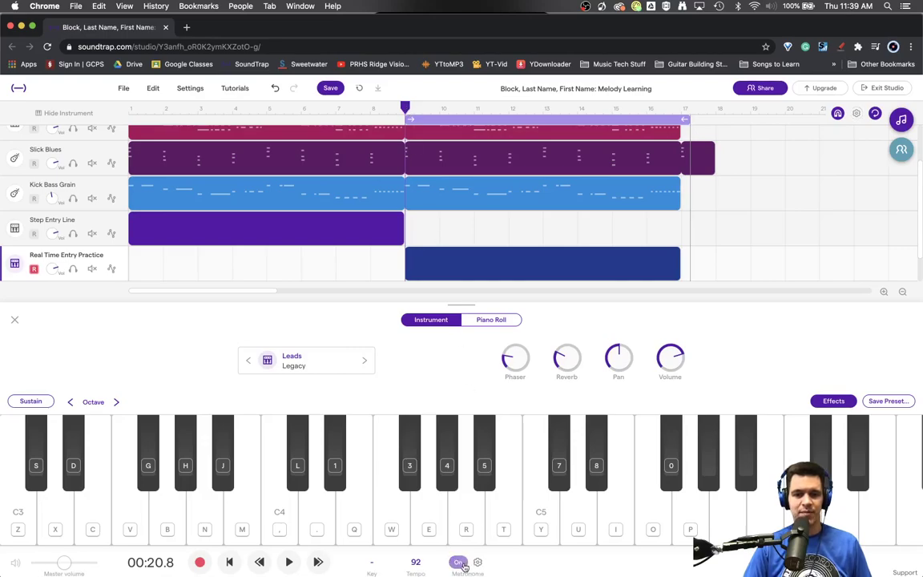
pyautogui.click(478, 561)
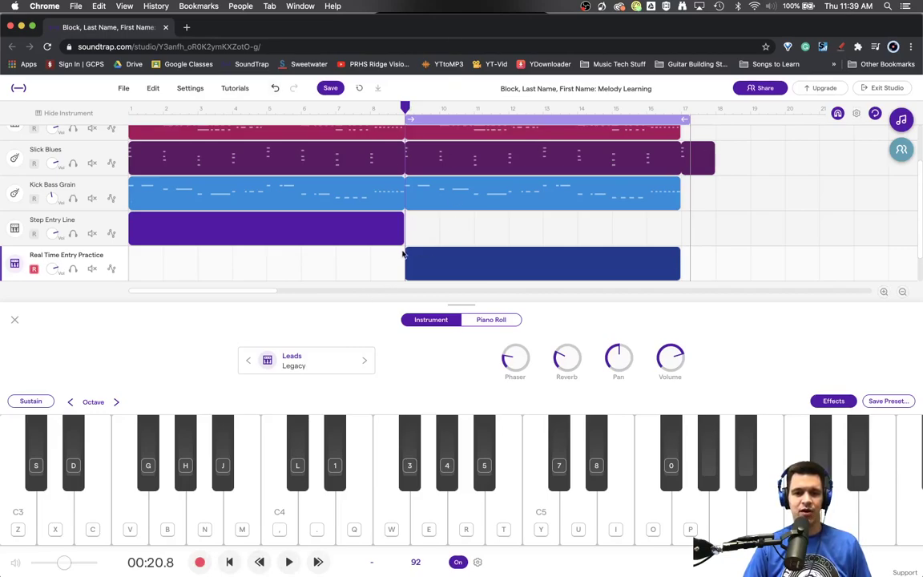
pyautogui.moveTo(409, 258)
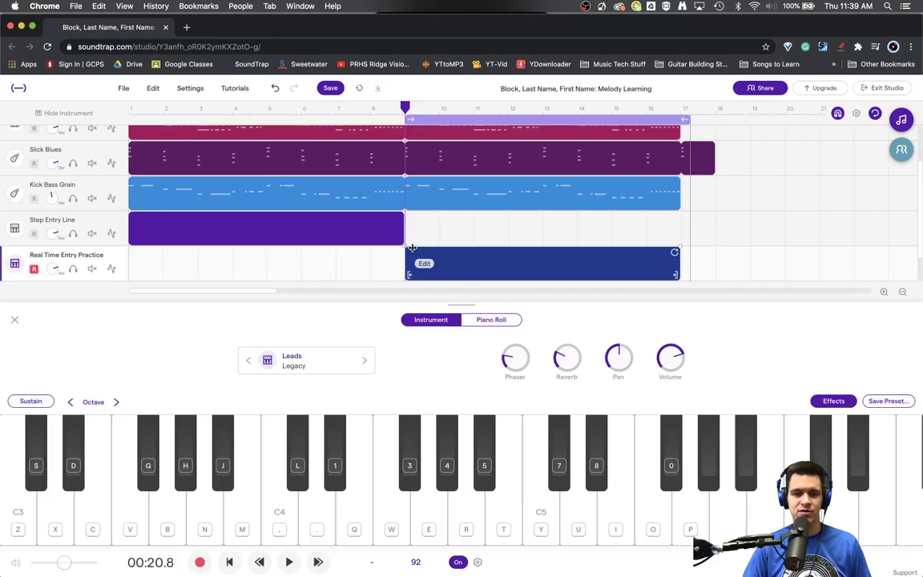
# Start recording and play the first melody phrase from C3 up through A, C4 and D4, ending on A.
pyautogui.click(201, 563)
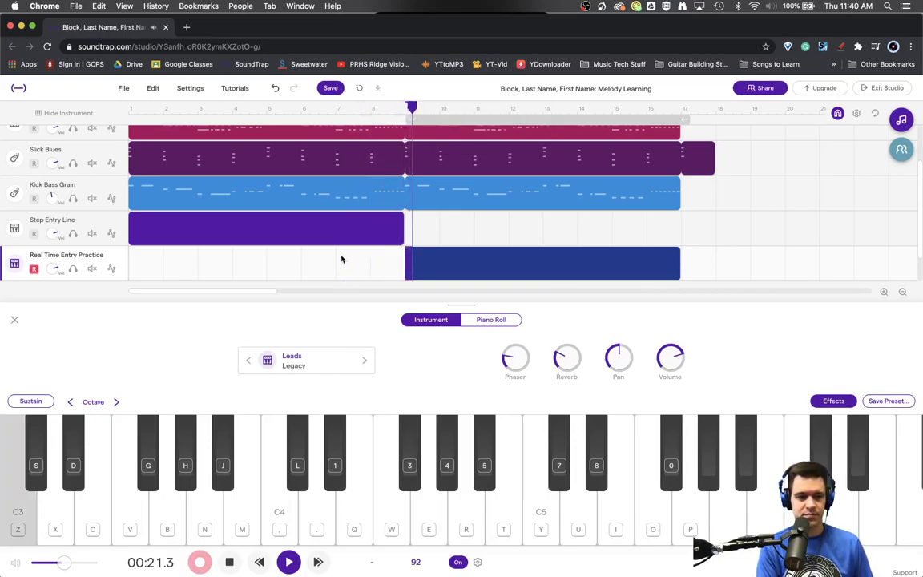
pyautogui.press('x')
pyautogui.press('c')
pyautogui.press('x')
pyautogui.press('v')
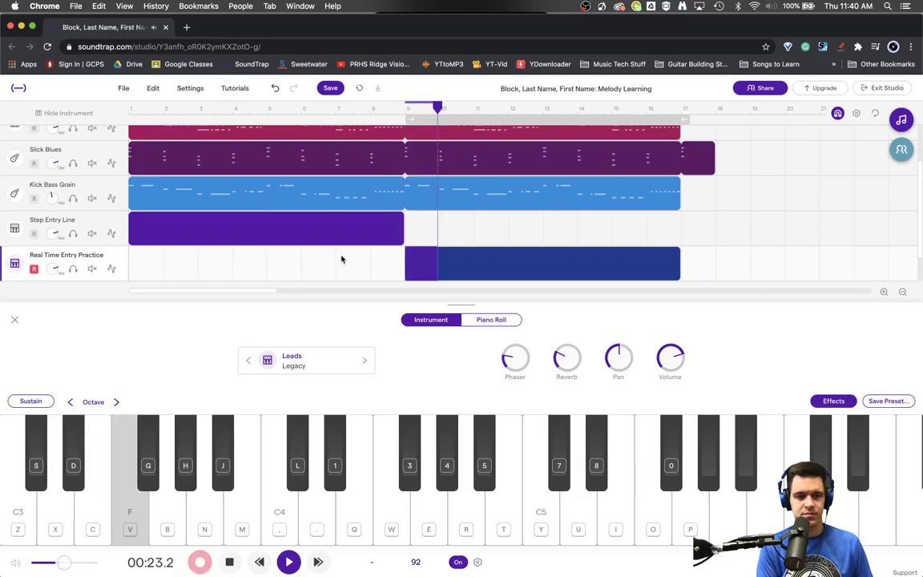
pyautogui.press('c')
pyautogui.press('v')
pyautogui.press('b')
pyautogui.press('n')
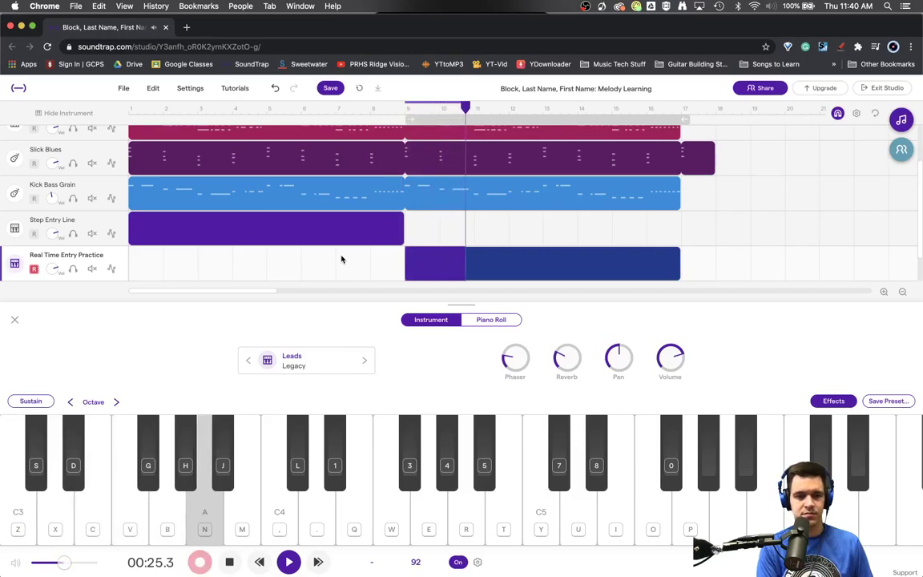
pyautogui.press('b')
pyautogui.press(',')
pyautogui.press('m')
pyautogui.press('n')
pyautogui.press('m')
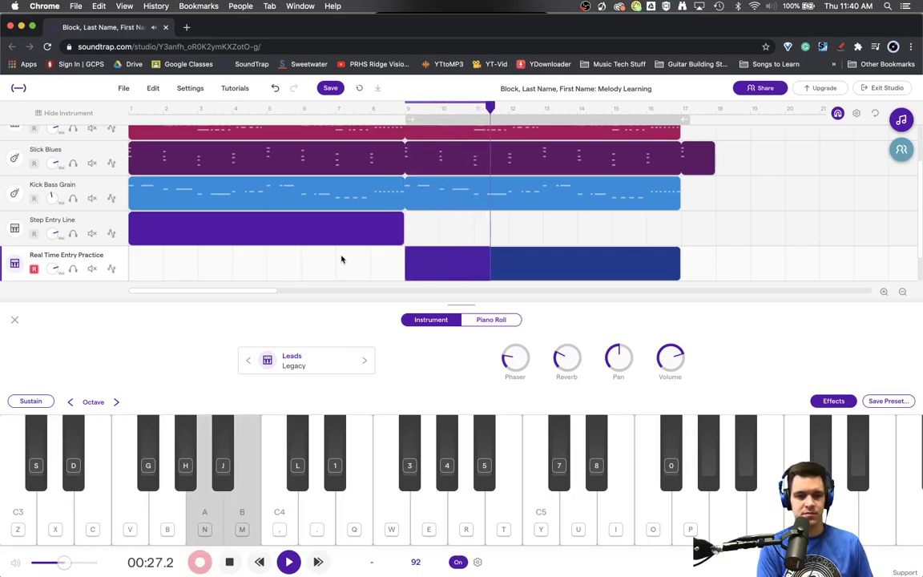
pyautogui.press(',')
pyautogui.press('m')
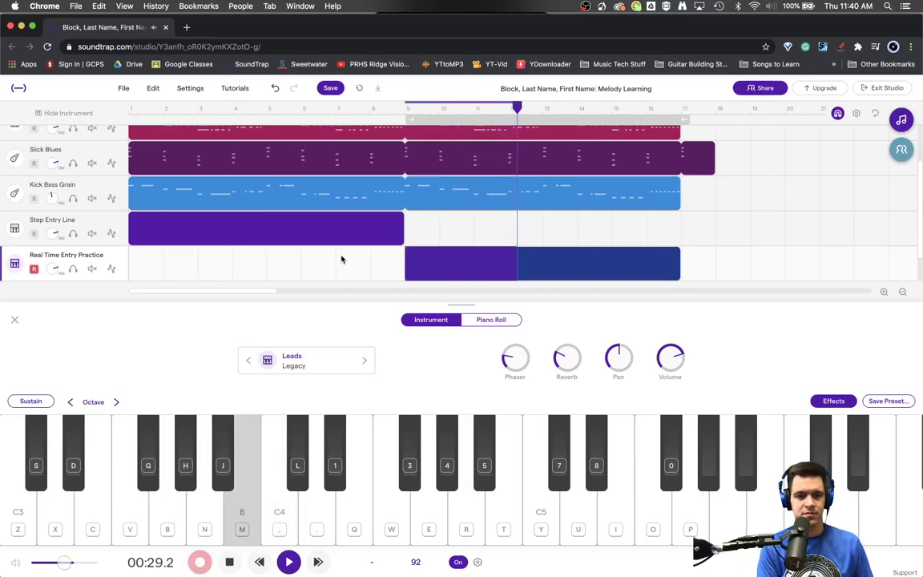
pyautogui.press('n')
pyautogui.press(',')
pyautogui.press('.')
pyautogui.press('m')
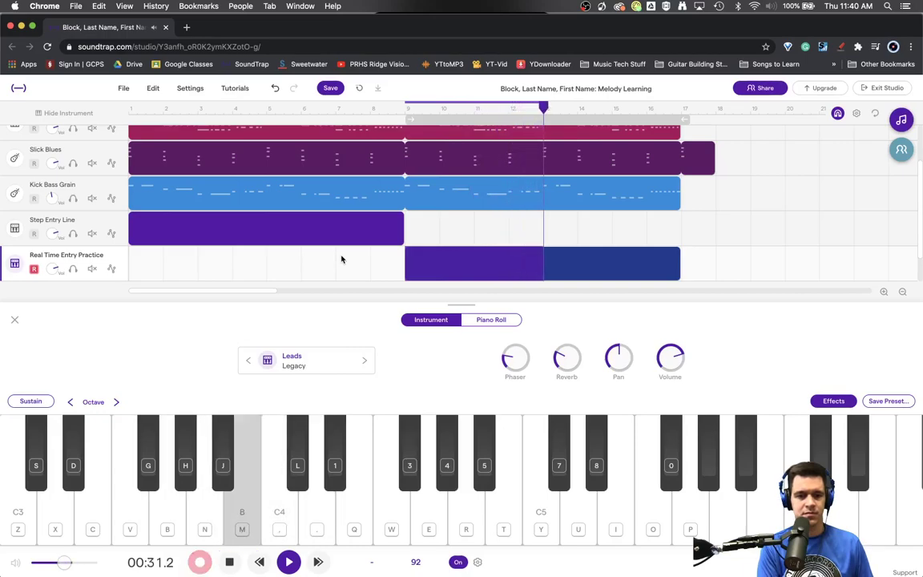
pyautogui.press(',')
pyautogui.press(',')
pyautogui.press('n')
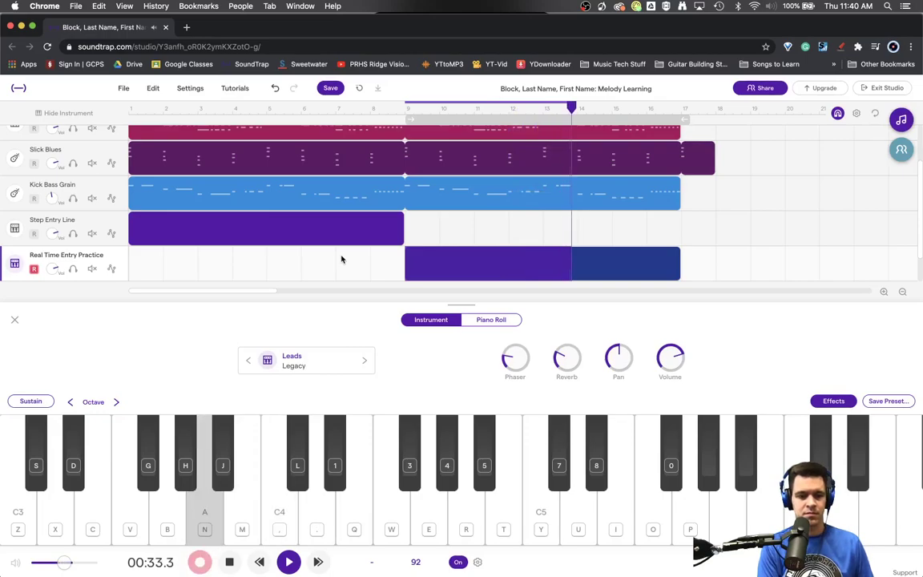
# Play the second melody phrase ending on the final C4, then stop recording.
pyautogui.press('b')
pyautogui.press('v')
pyautogui.press('v')
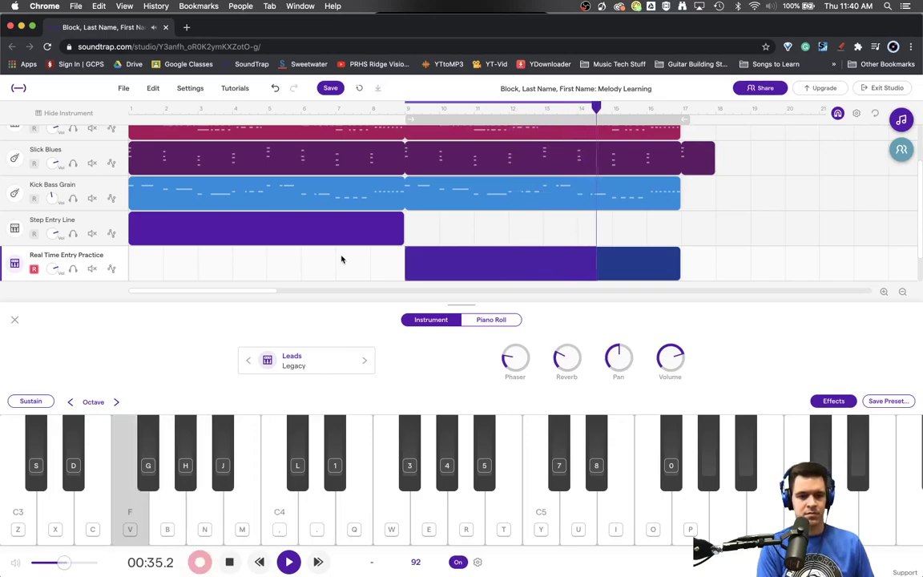
pyautogui.press('n')
pyautogui.press('m')
pyautogui.press(',')
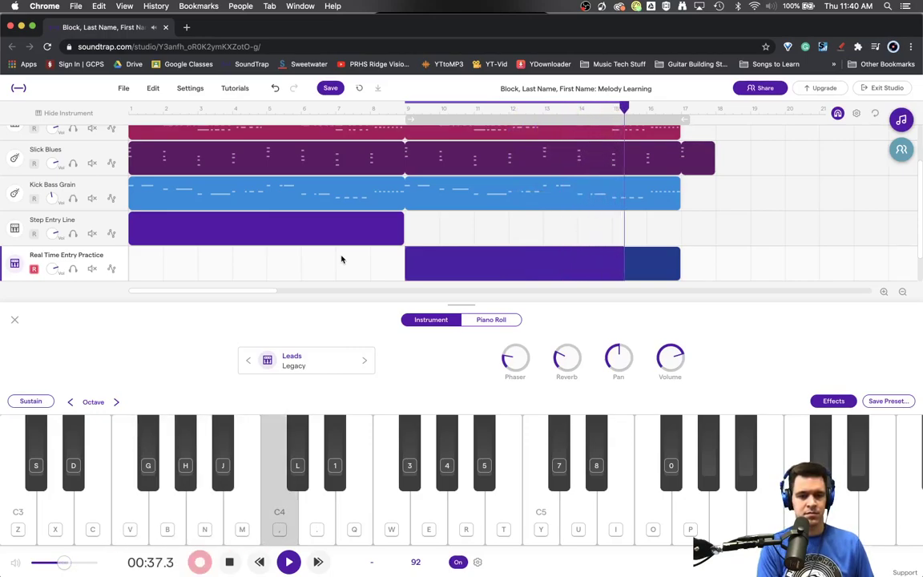
pyautogui.press('m')
pyautogui.press(',')
pyautogui.press('.')
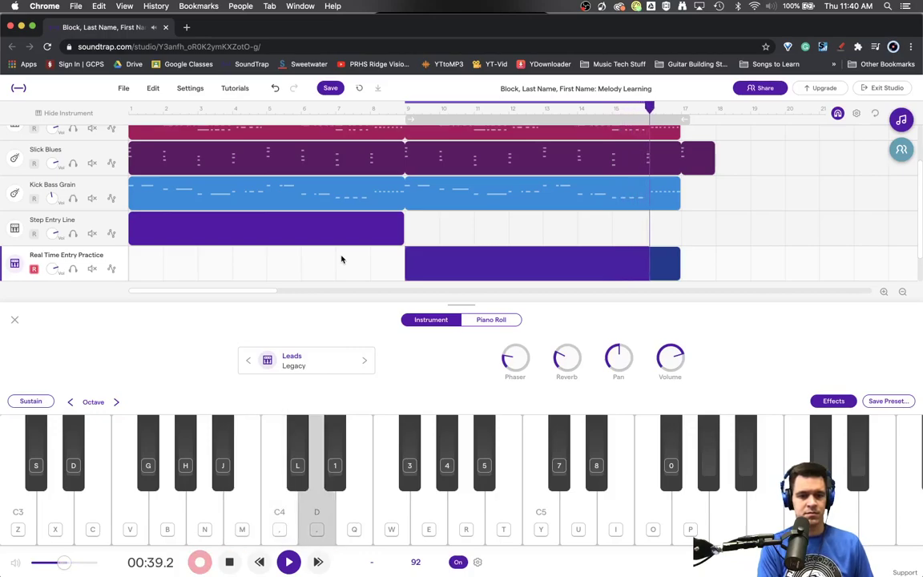
pyautogui.press(',')
pyautogui.press('m')
pyautogui.press('b')
pyautogui.press('n')
pyautogui.press('m')
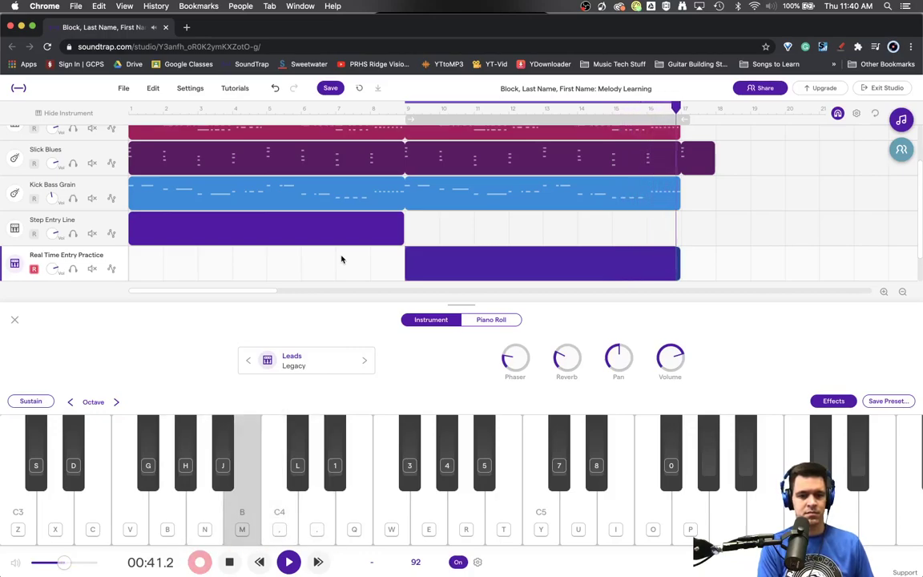
pyautogui.press(',')
pyautogui.press('space')
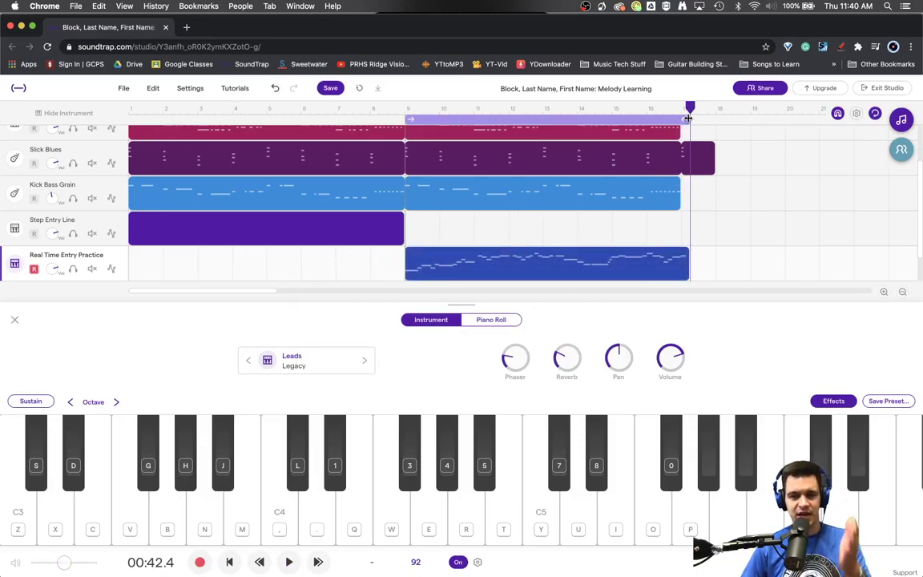
pyautogui.moveTo(613, 267)
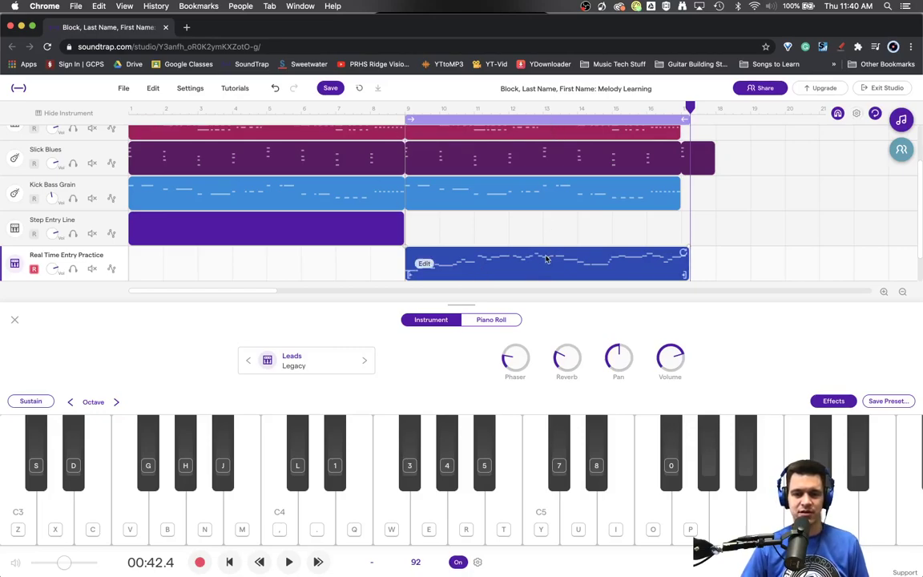
# Show the recorded clip in the piano roll, zoomed in four steps and scrolled back to bar 9.
pyautogui.click(487, 320)
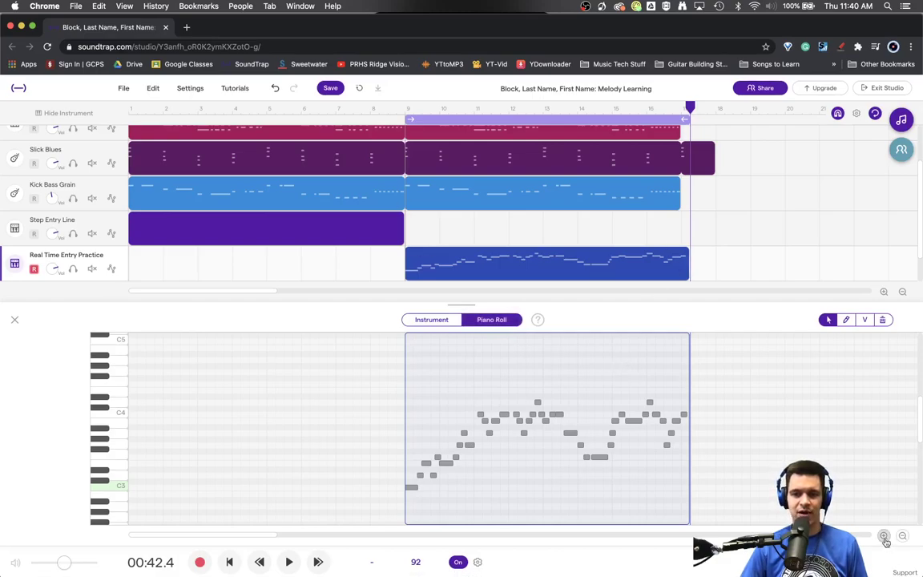
pyautogui.click(884, 536)
pyautogui.click(883, 536)
pyautogui.click(884, 536)
pyautogui.click(883, 535)
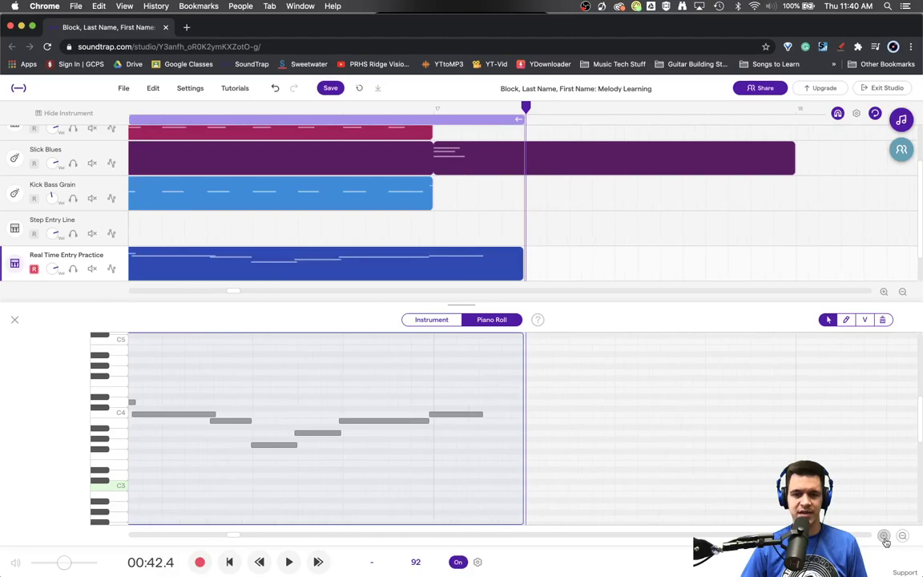
pyautogui.hscroll(-3, 233, 536)
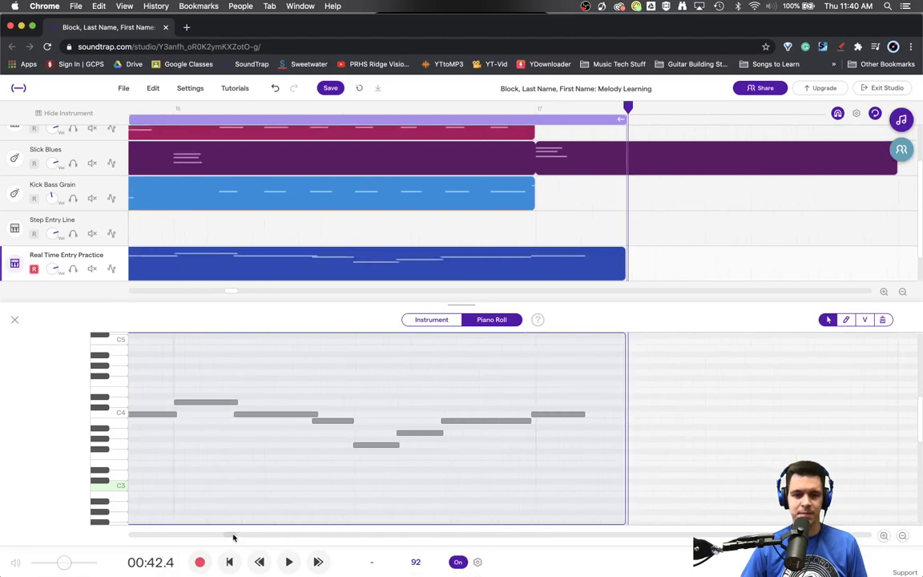
pyautogui.moveTo(234, 536); pyautogui.dragTo(188, 533)
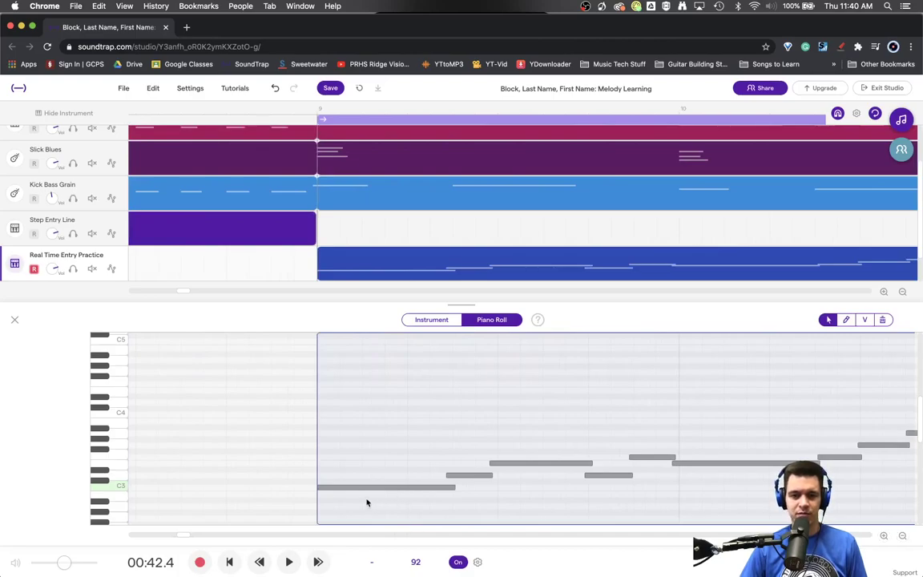
# Place the playhead near the clip's start in bar 9 with Real Time Entry Practice selected.
pyautogui.click(386, 429)
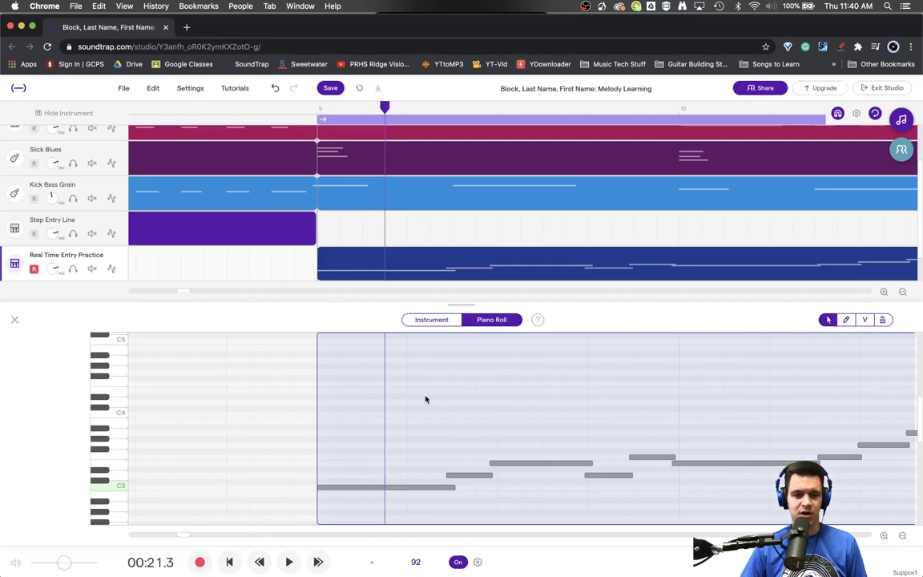
pyautogui.click(288, 369)
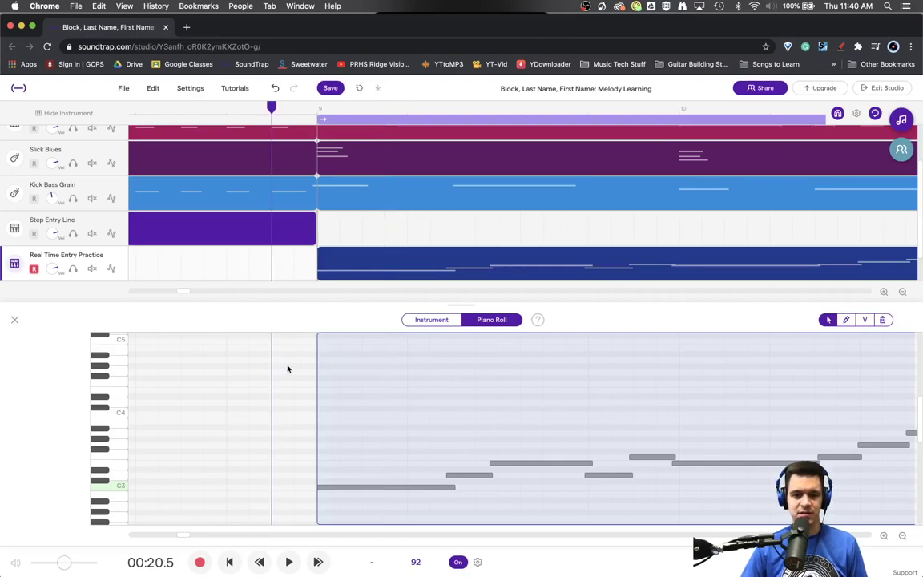
pyautogui.click(362, 226)
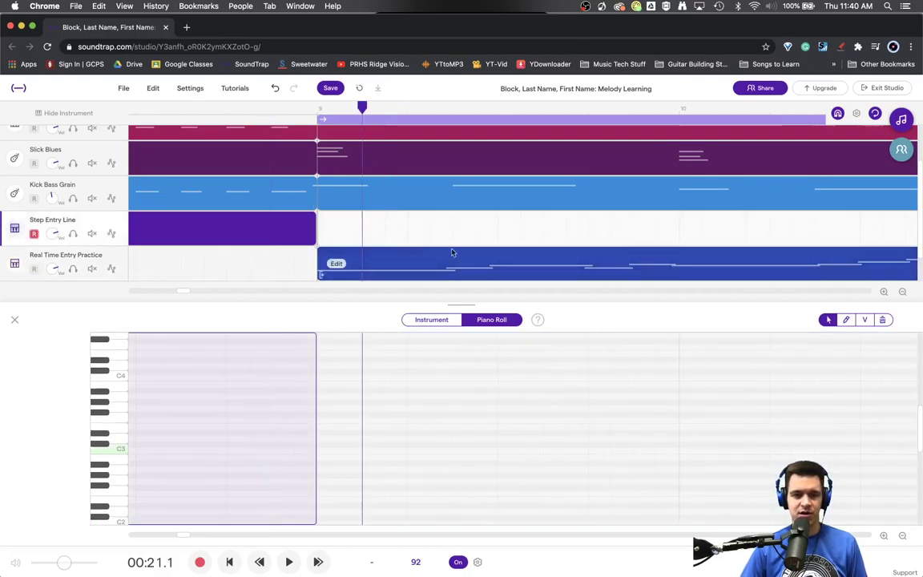
pyautogui.click(391, 112)
pyautogui.moveTo(391, 111); pyautogui.dragTo(567, 111)
pyautogui.click(370, 263)
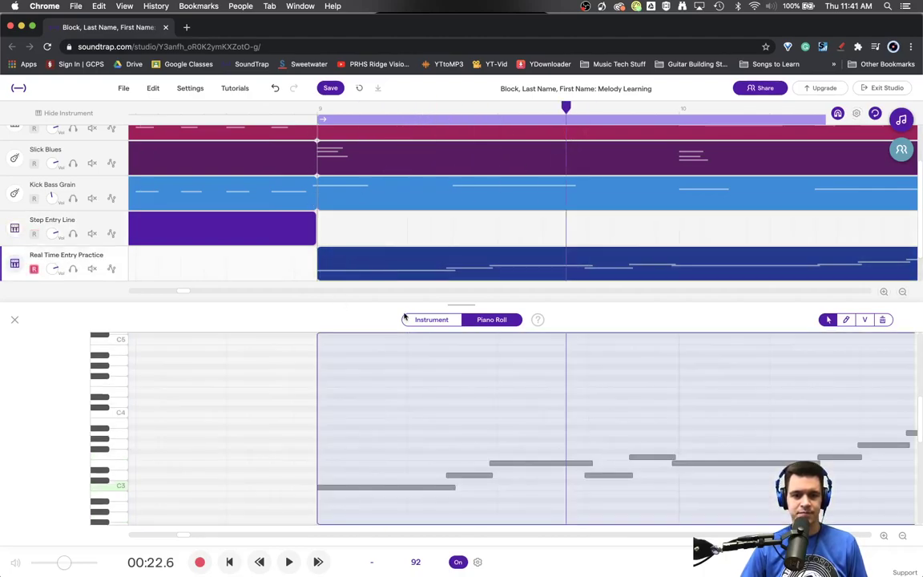
pyautogui.click(363, 397)
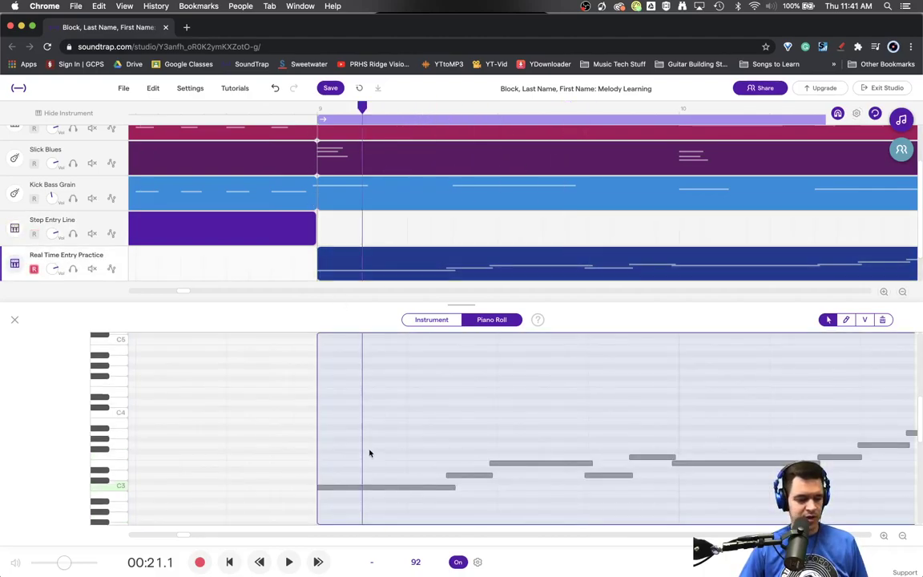
# Select all melody notes with Cmd+A and apply Quantize 1/16.
pyautogui.press('super+a')
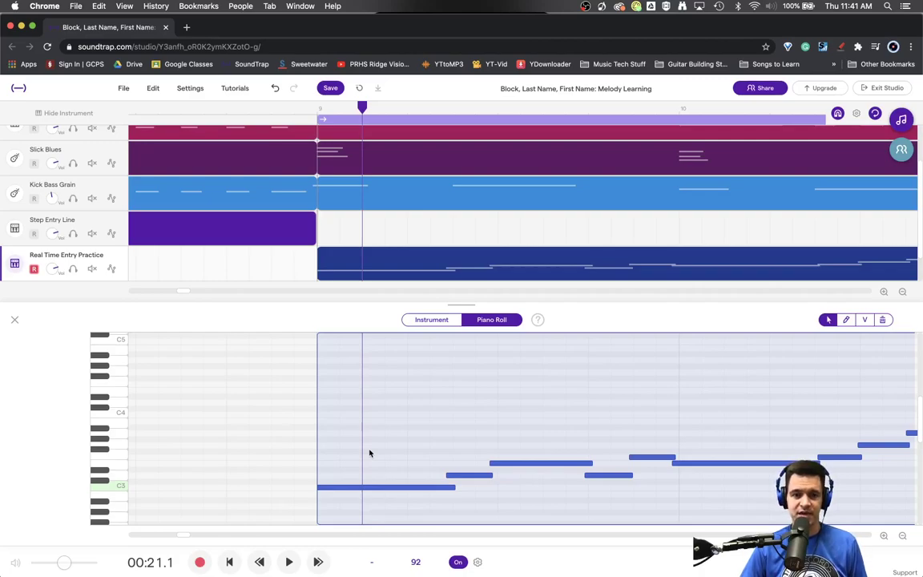
pyautogui.rightClick(466, 479)
pyautogui.moveTo(538, 497)
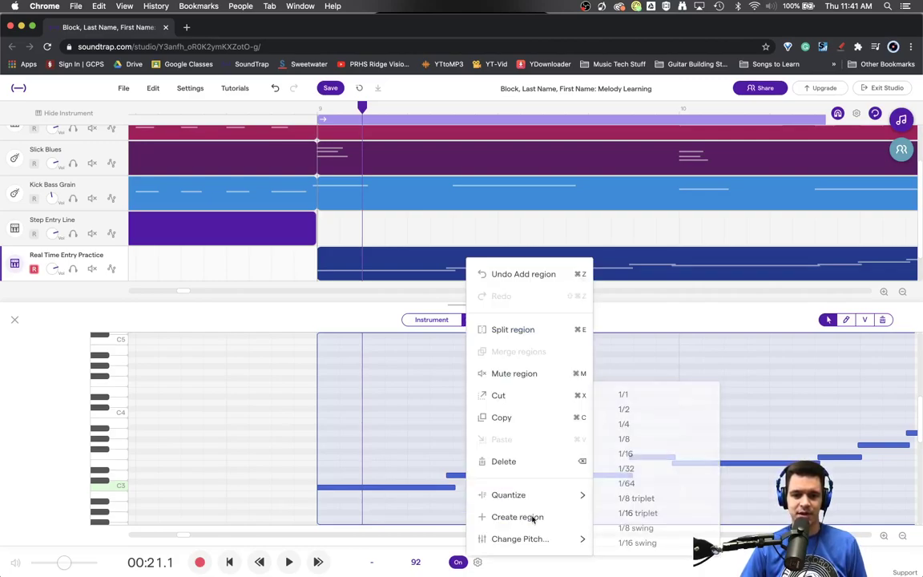
pyautogui.click(638, 455)
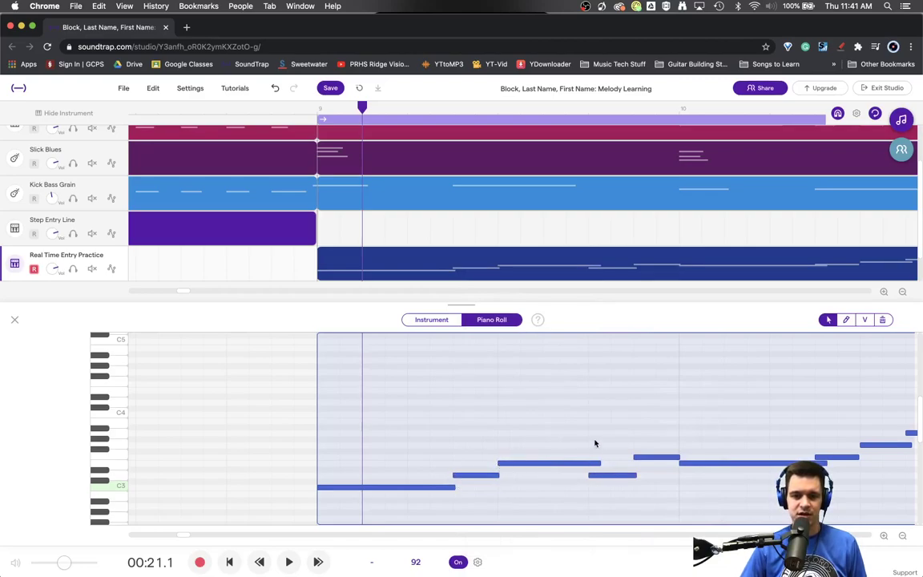
pyautogui.click(595, 409)
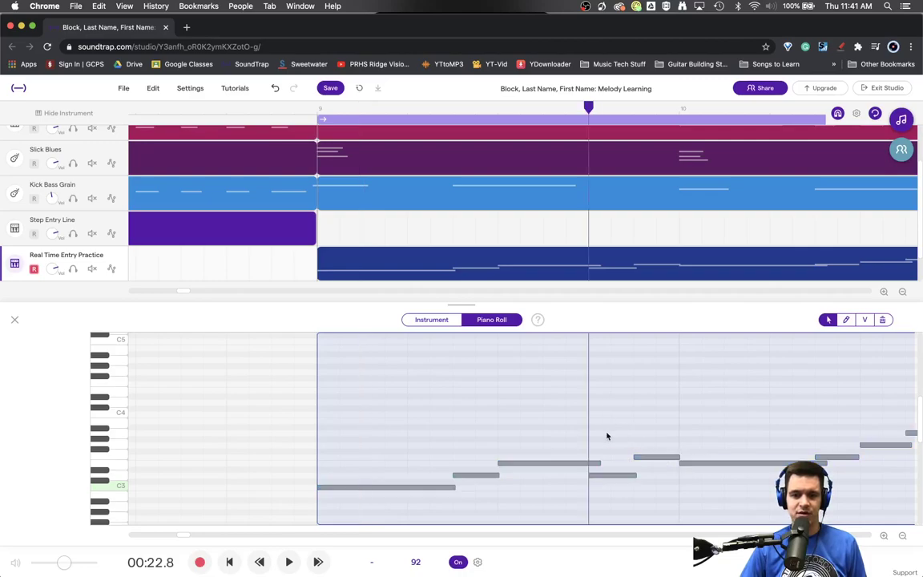
pyautogui.click(395, 426)
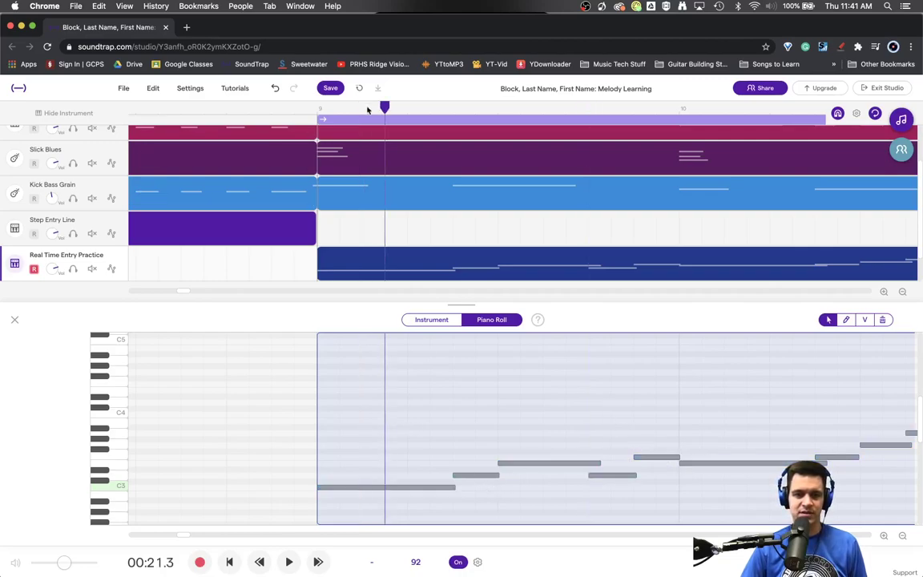
pyautogui.click(316, 111)
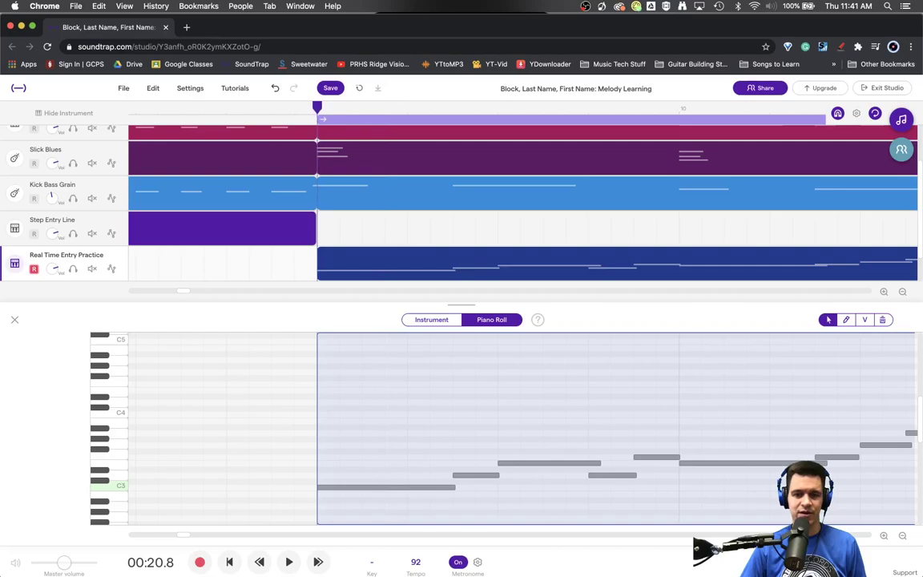
pyautogui.click(902, 537)
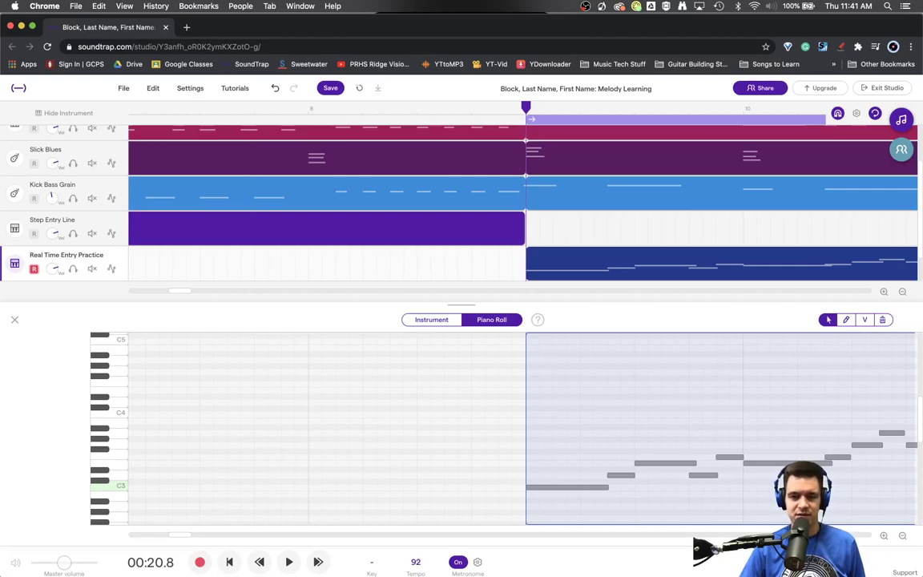
pyautogui.press('space')
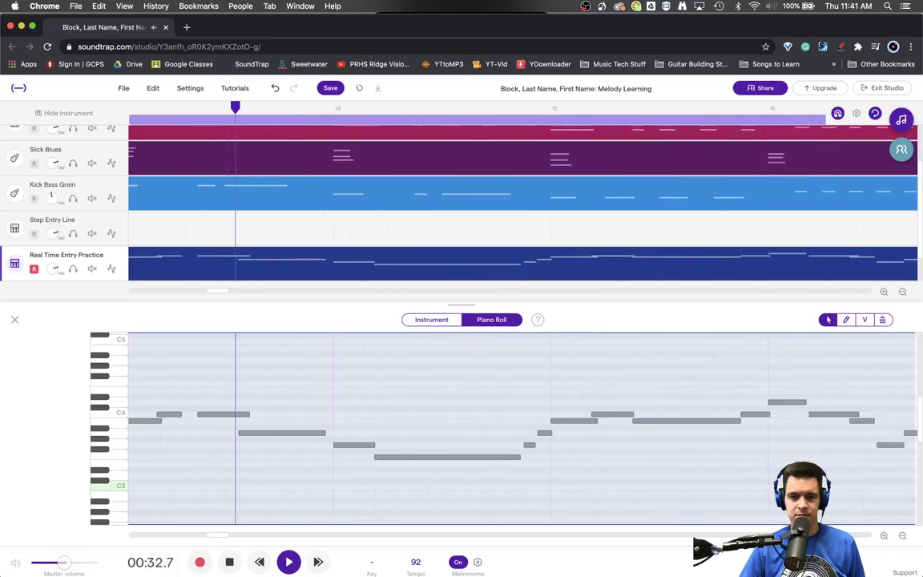
pyautogui.press('space')
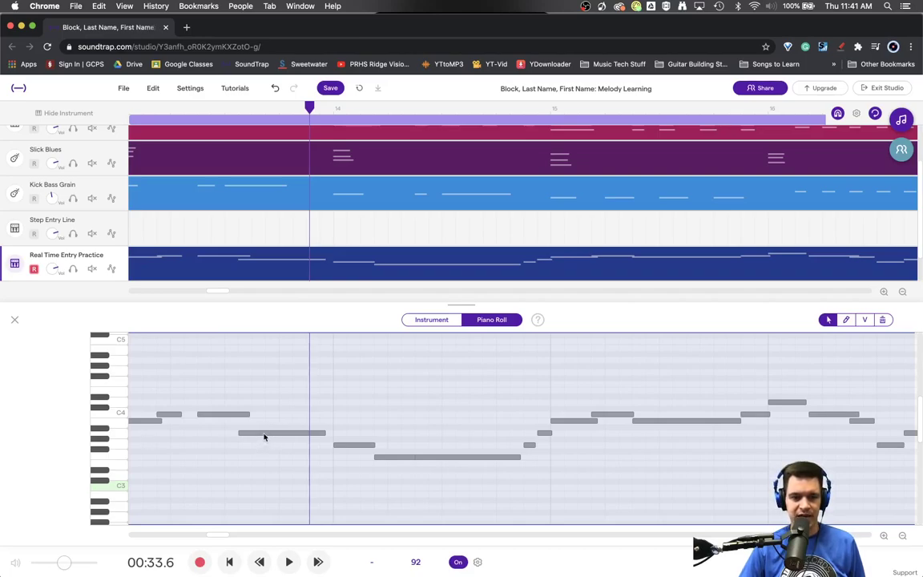
# Nudge the A3 note later, shorten a C4 note, play back, and extend the final C4 to the clip's end.
pyautogui.moveTo(262, 439); pyautogui.dragTo(278, 439)
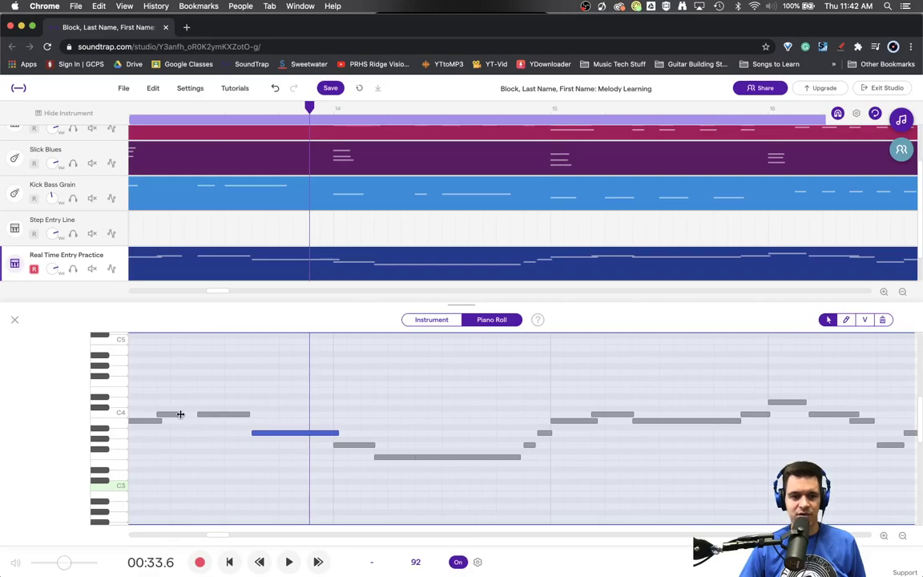
pyautogui.moveTo(180, 414); pyautogui.dragTo(306, 414)
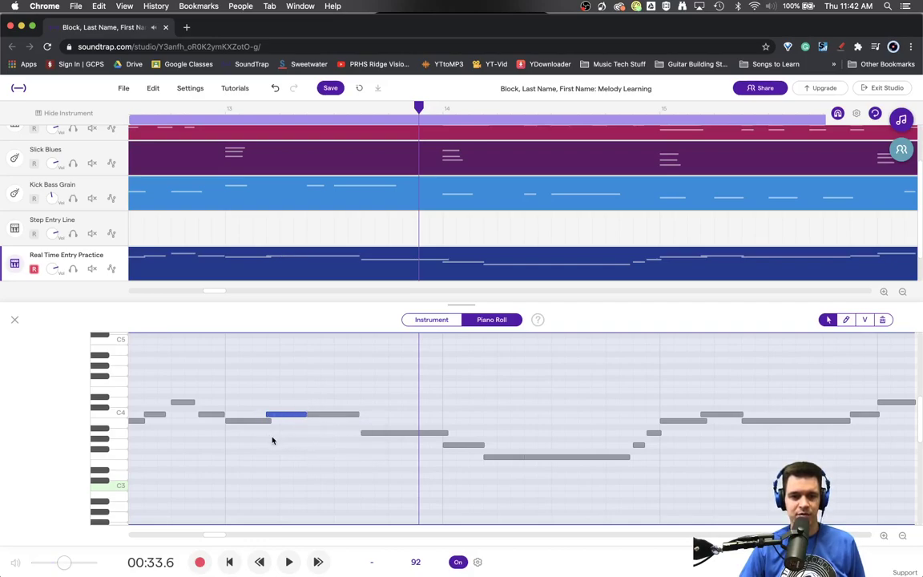
pyautogui.press('space')
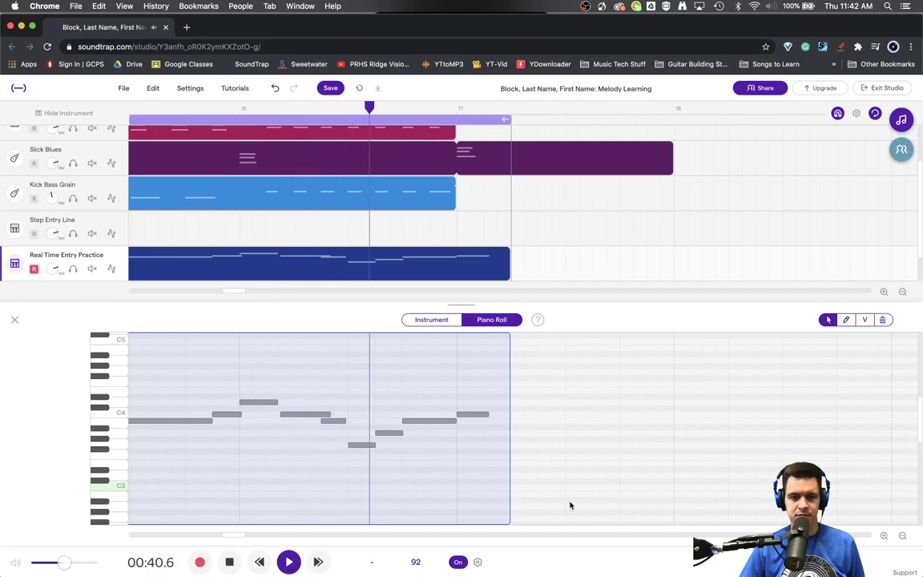
pyautogui.press('space')
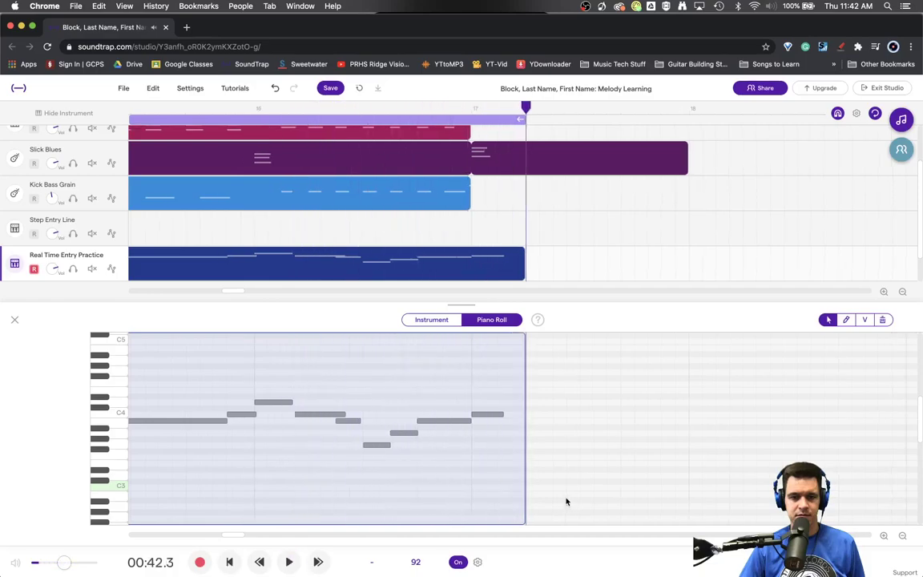
pyautogui.moveTo(503, 414); pyautogui.dragTo(540, 418)
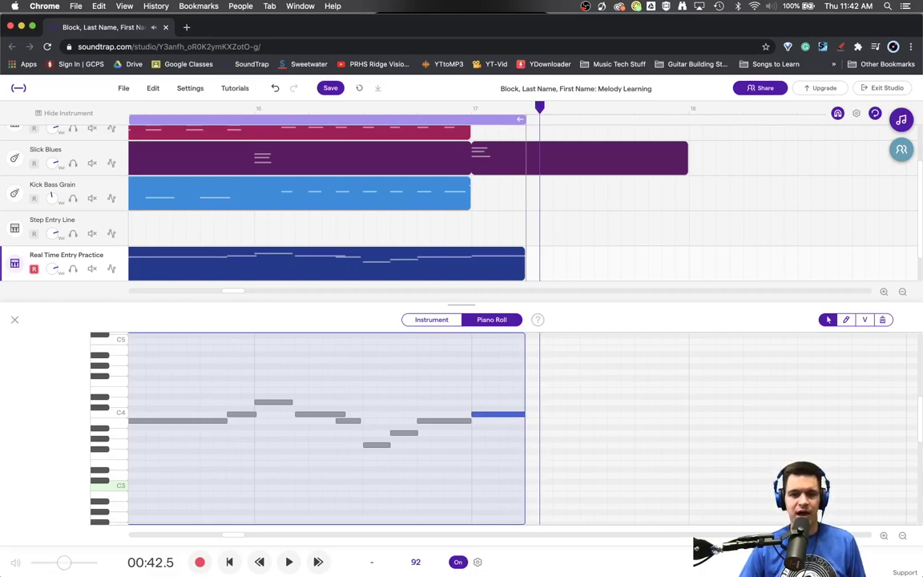
# Zoom out three steps and scroll left to see the whole melody across bars 9–17.
pyautogui.click(902, 292)
pyautogui.click(902, 291)
pyautogui.click(902, 292)
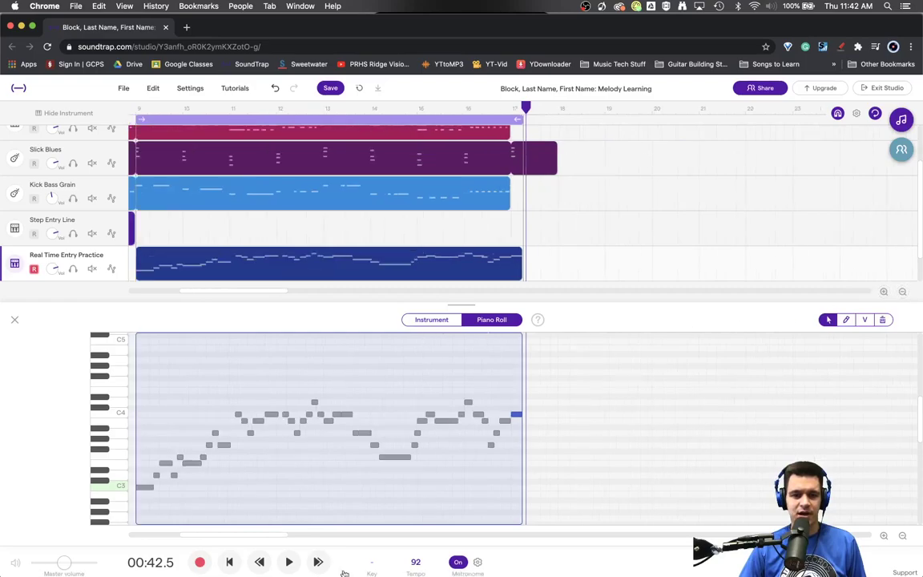
pyautogui.moveTo(264, 539); pyautogui.dragTo(257, 537)
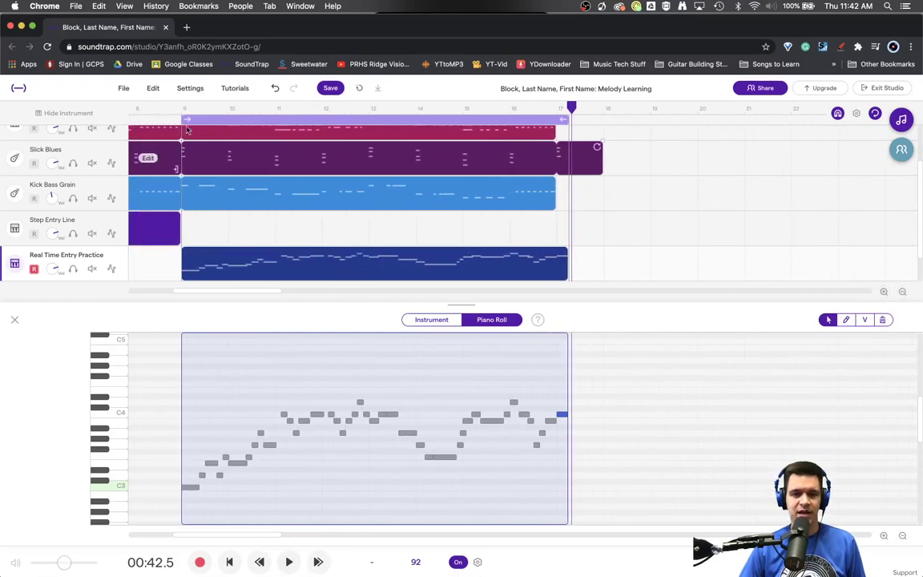